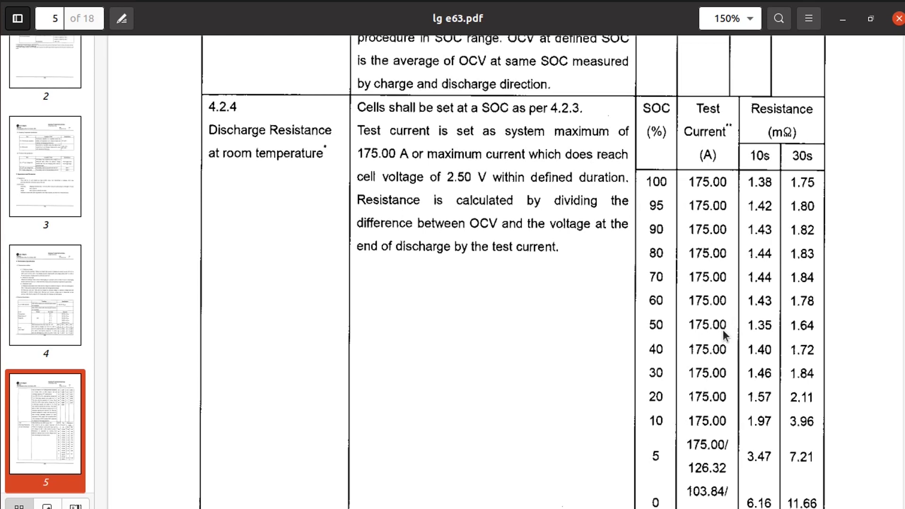
Examine the 4.2.4 discharge resistance table in the cell datasheet and switch to the untitled notes document.
{"action": "scroll", "coordinate": [723, 329], "scroll_direction": "down", "scroll_amount": 1}
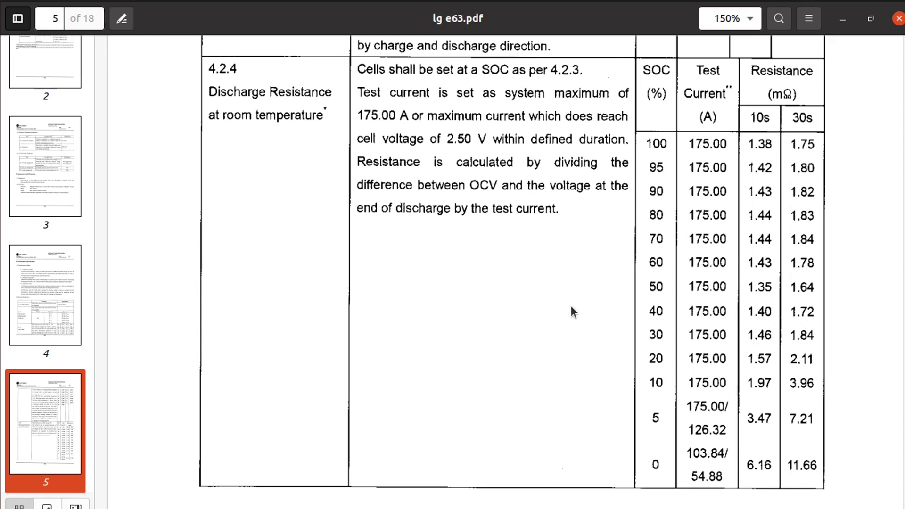
{"action": "key", "text": "alt+Tab"}
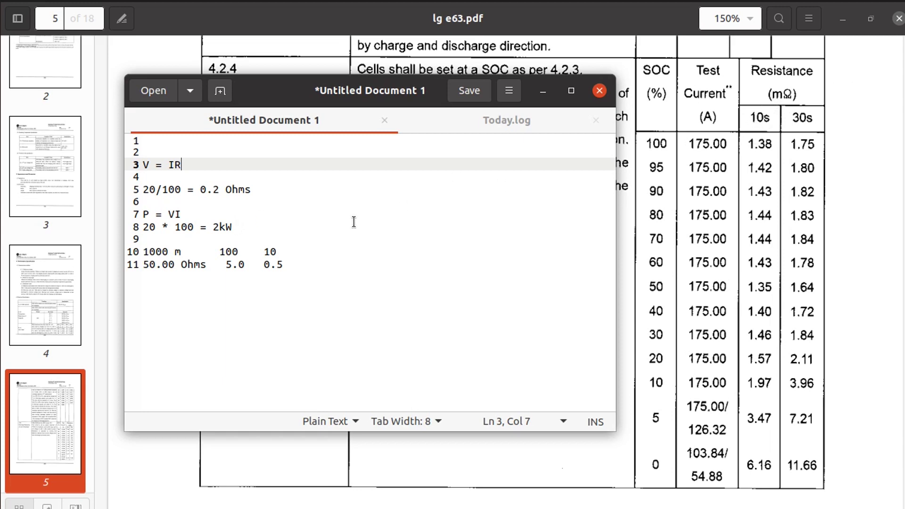
{"action": "key", "text": "alt+Tab"}
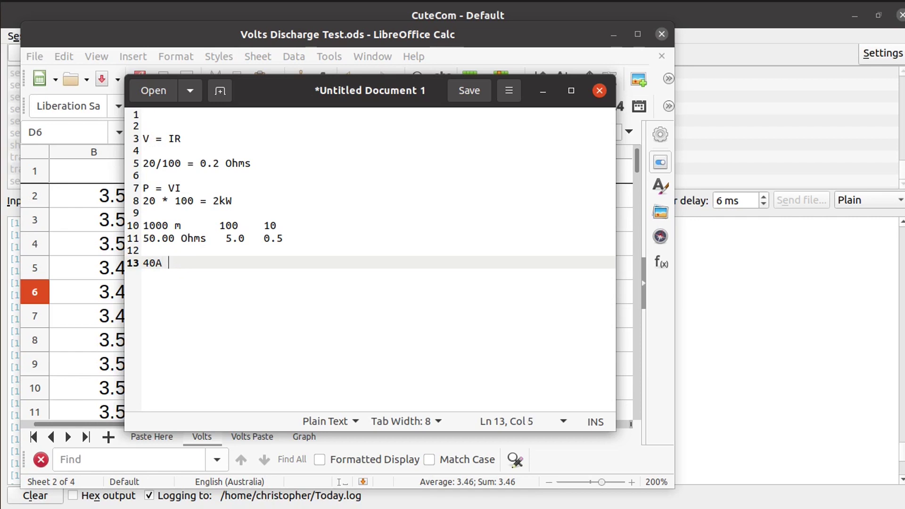
Complete the 40A note with "0.5 Ohms" and add the line "20 1" below it after a blank line.
{"action": "type", "text": "0.5 Ohms"}
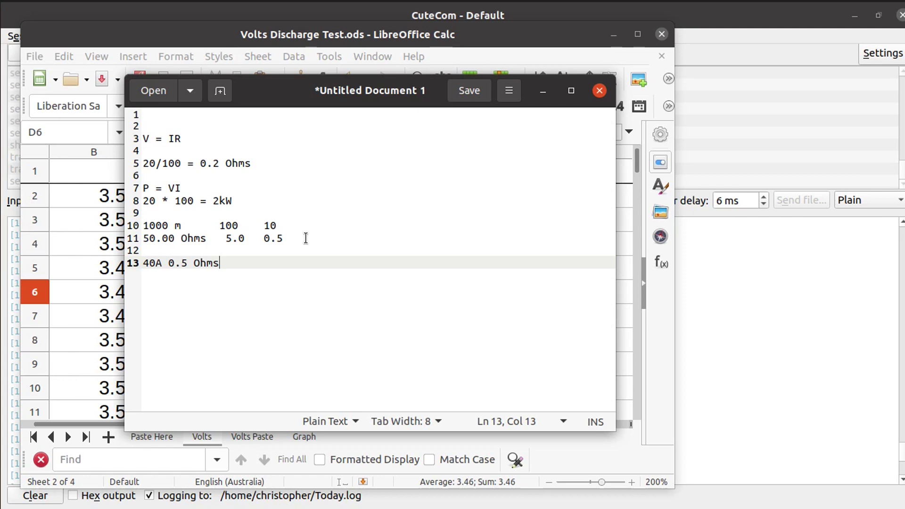
{"action": "key", "text": "Return"}
{"action": "key", "text": "Return"}
{"action": "key", "text": "Return"}
{"action": "key", "text": "Up"}
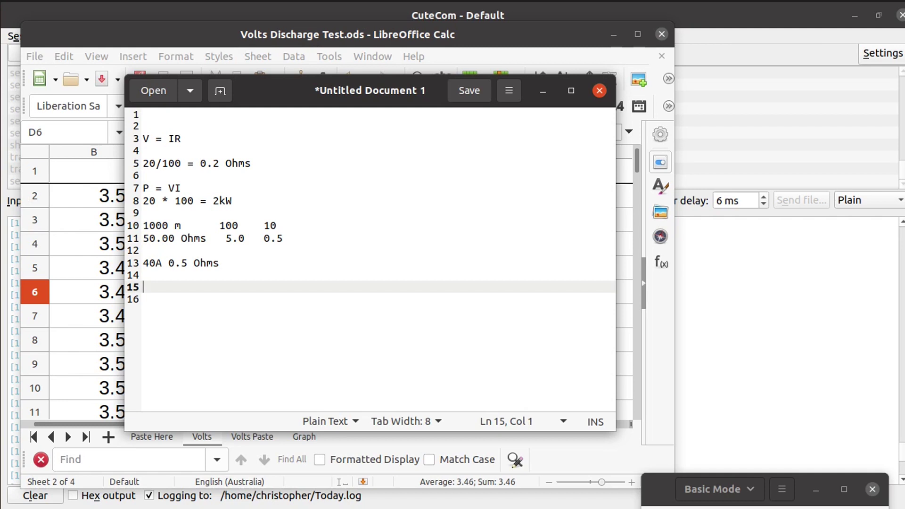
{"action": "type", "text": "20 1"}
{"action": "key", "text": "Return"}
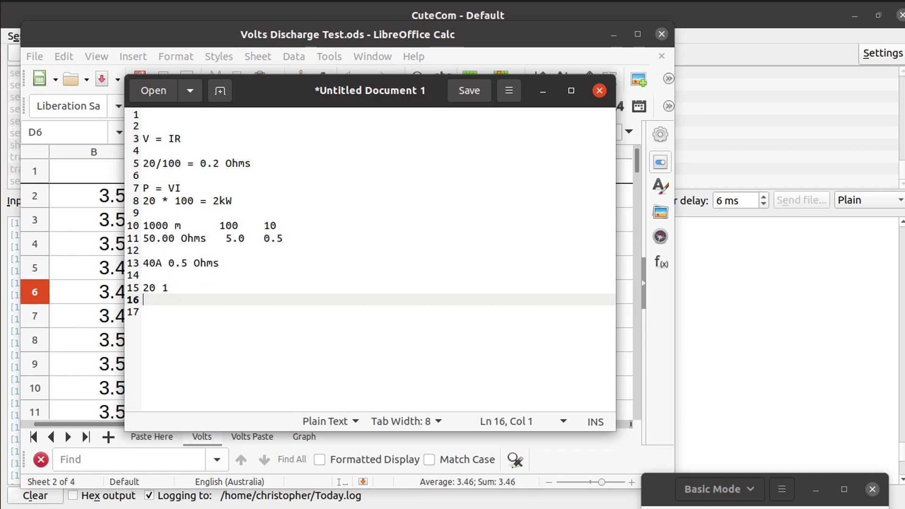
Enter 0.2 on the line below "20 1" and insert 4 at the start of that line.
{"action": "type", "text": "0.2"}
{"action": "key", "text": "Left"}
{"action": "key", "text": "Left"}
{"action": "key", "text": "Left"}
{"action": "key", "text": "Left"}
{"action": "key", "text": "Right"}
{"action": "key", "text": "Left"}
{"action": "key", "text": "Left"}
{"action": "left_click", "coordinate": [143, 300]}
{"action": "type", "text": "4"}
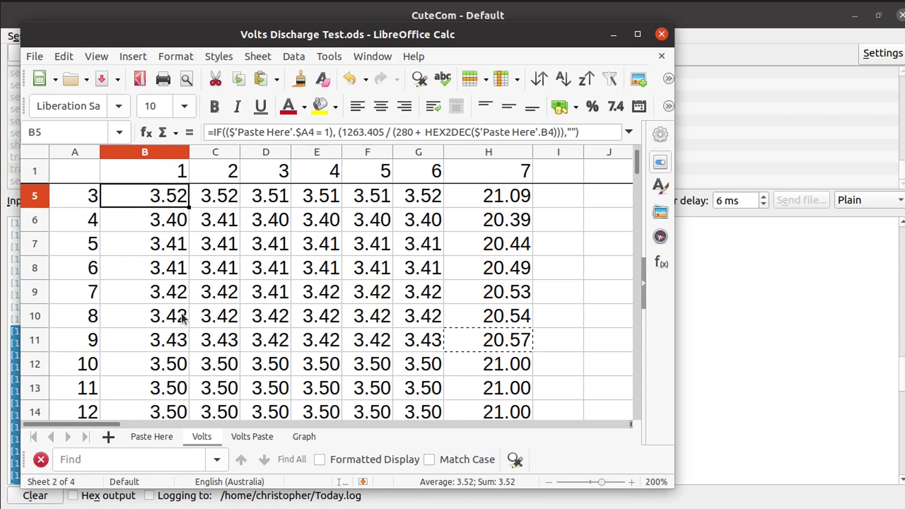
Save the voltage spreadsheet and compare the first cell's readings in B5 and B6 on the Volts sheet.
{"action": "key", "text": "ctrl+s"}
{"action": "left_click", "coordinate": [171, 223]}
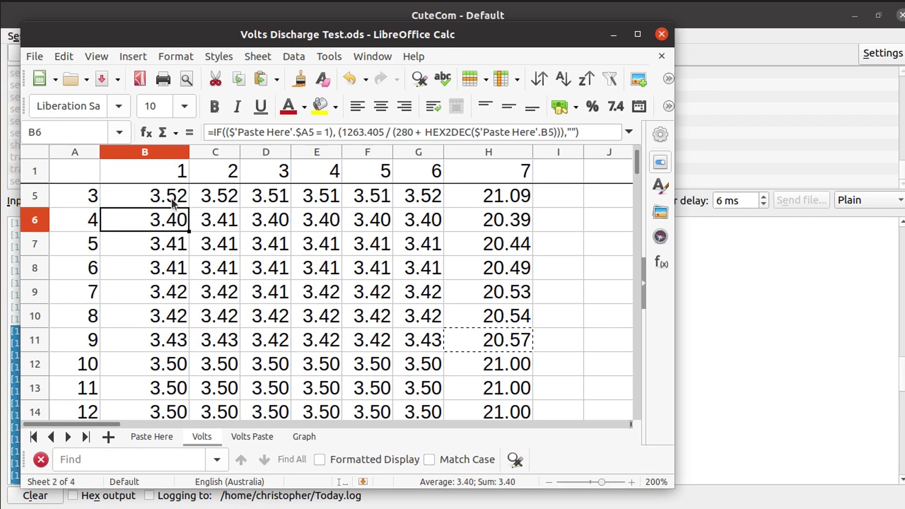
{"action": "left_click", "coordinate": [171, 199]}
{"action": "left_click", "coordinate": [171, 217]}
Switch to the calculator and compute the first cell's voltage drop as 3.52 − 3.40.
{"action": "key", "text": "alt+Tab"}
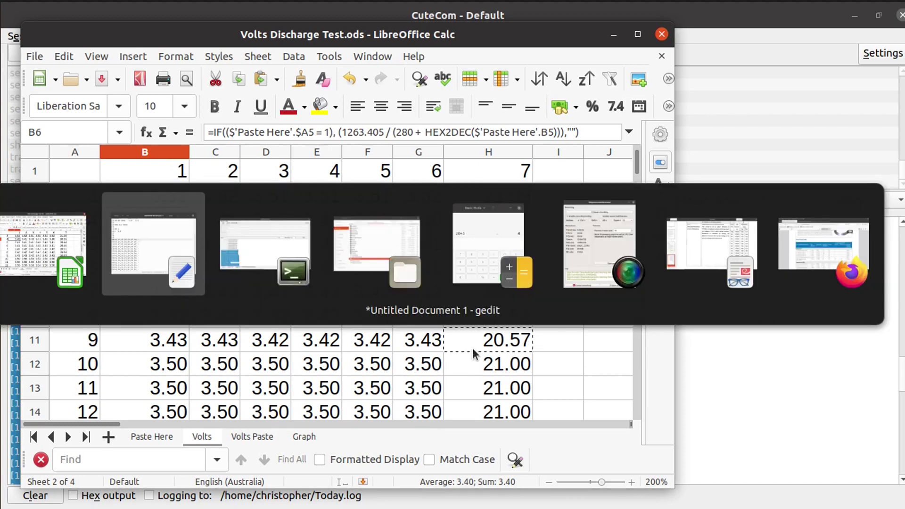
{"action": "key", "text": "alt+Tab"}
{"action": "key", "text": "alt+Tab"}
{"action": "key", "text": "alt+Tab"}
{"action": "type", "text": "3.5"}
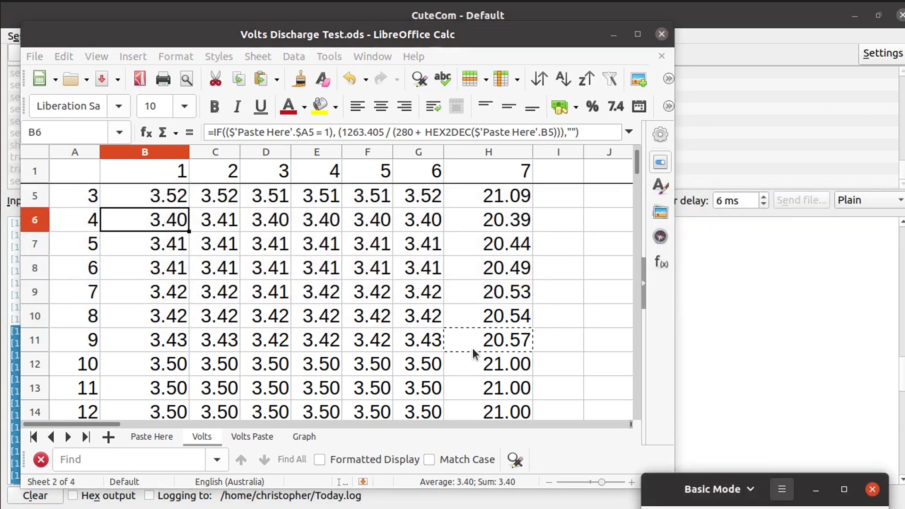
{"action": "type", "text": "2-"}
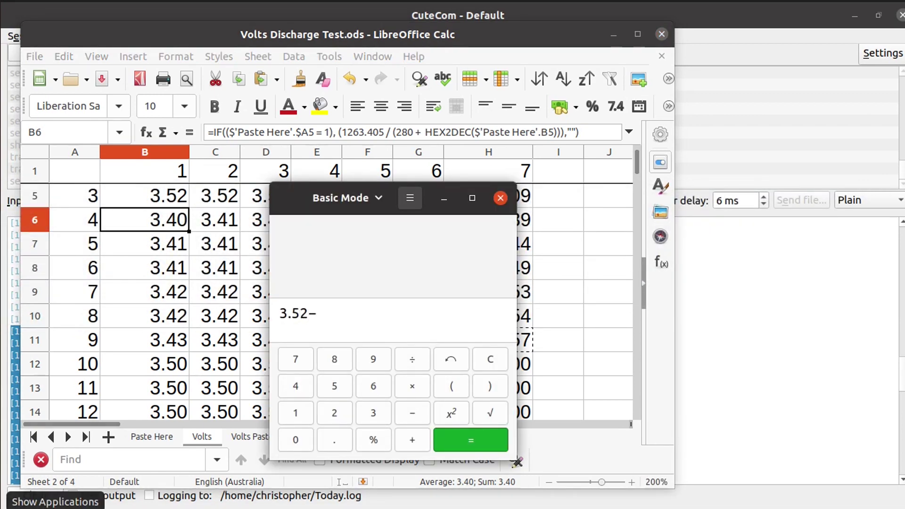
{"action": "type", "text": "3.40"}
{"action": "key", "text": "Return"}
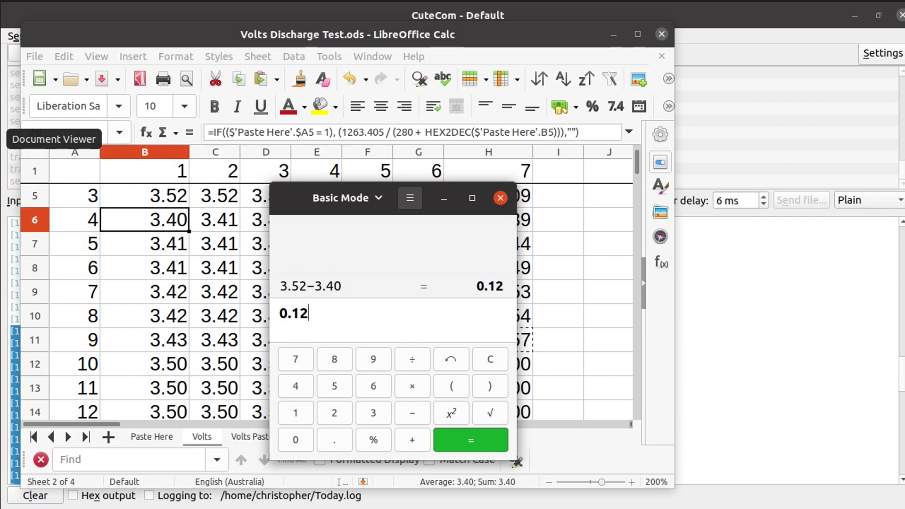
Check the datasheet's discharge resistance table and divide the calculated voltage drop by 100 in the calculator.
{"action": "left_click", "coordinate": [3, 139]}
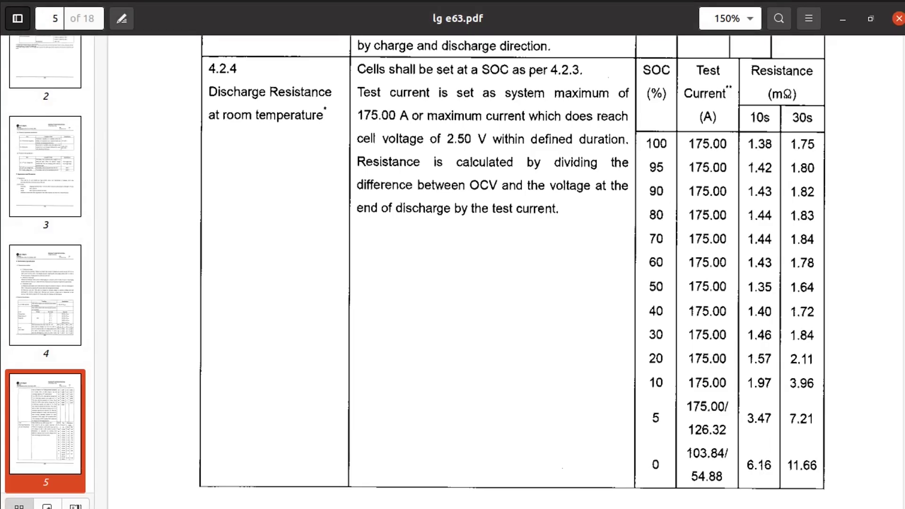
{"action": "key", "text": "alt+Tab"}
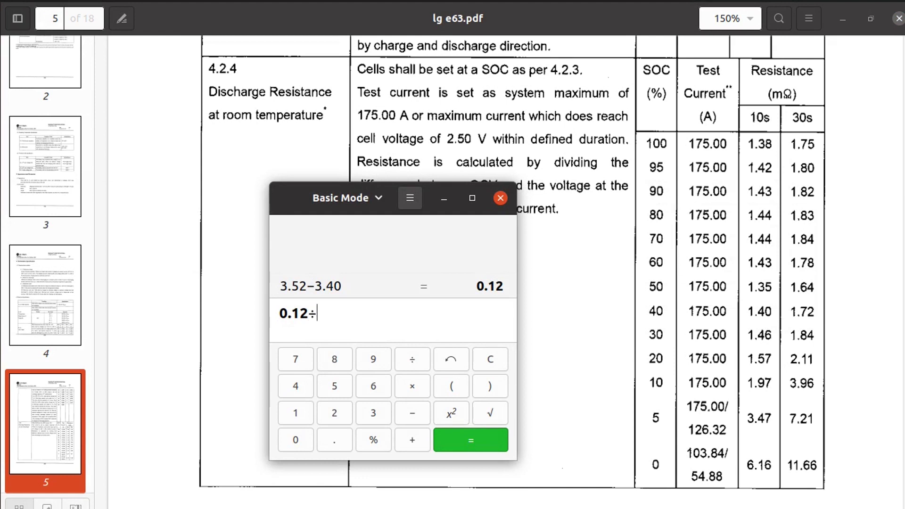
{"action": "type", "text": "/100"}
{"action": "key", "text": "Return"}
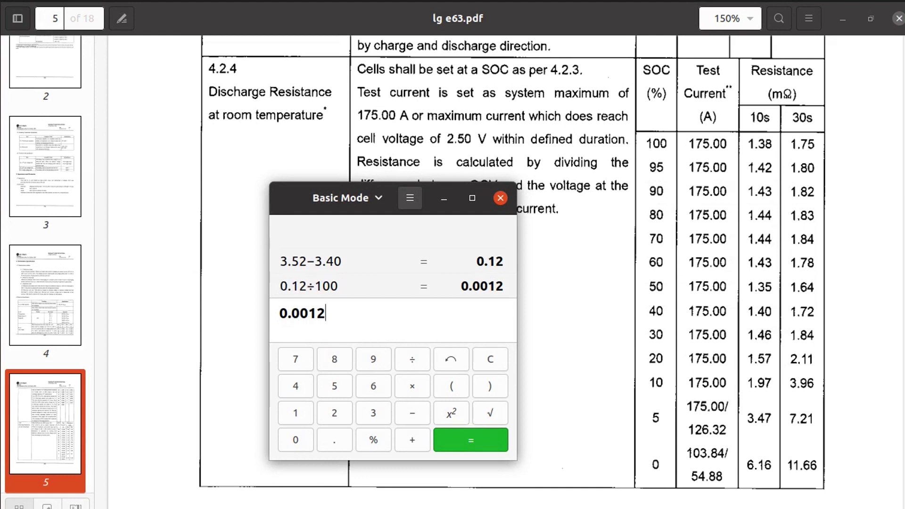